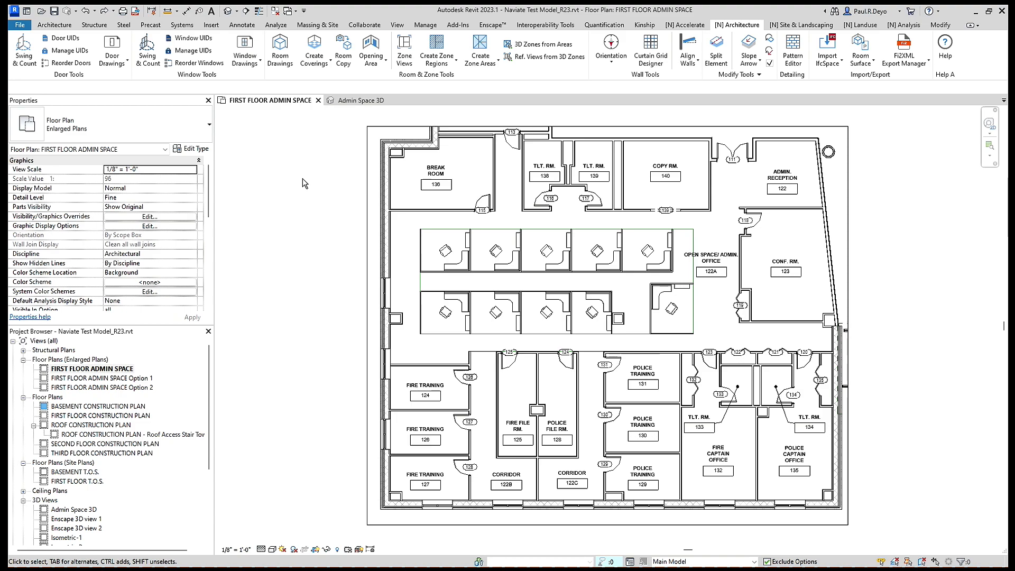
{"action": "left_click", "coordinate": [318, 68]}
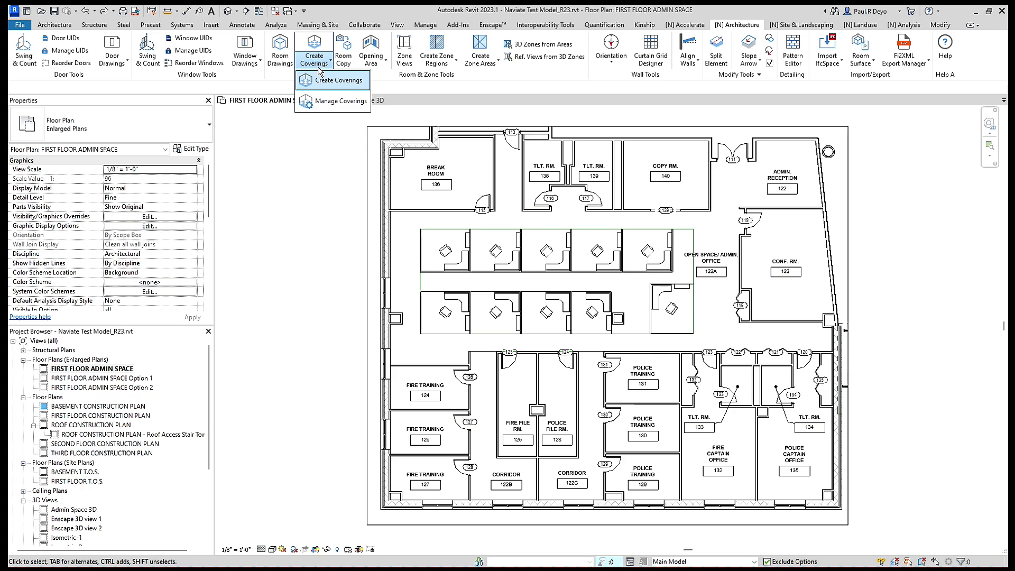
{"action": "left_click", "coordinate": [339, 179]}
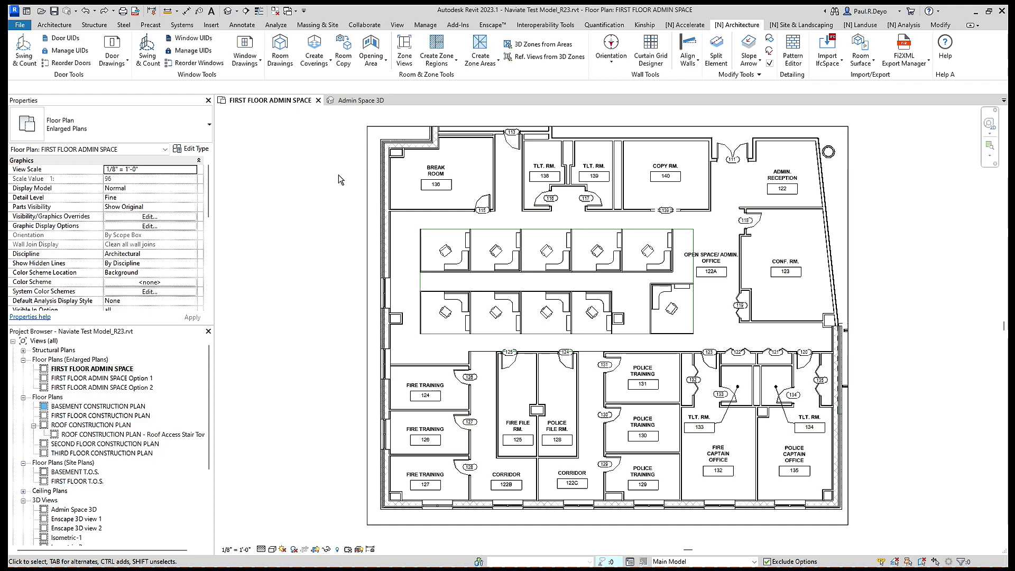
Select all rooms matching the Fire Department Rooms filter with Select by Filter, and close the filter dialog.
{"action": "left_click", "coordinate": [685, 25]}
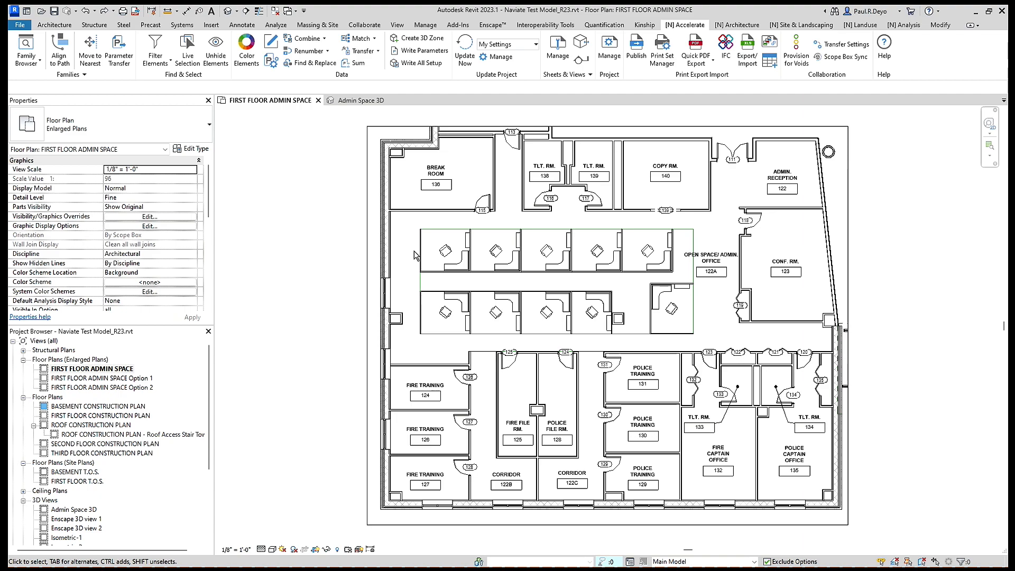
{"action": "left_click", "coordinate": [164, 60]}
{"action": "left_click", "coordinate": [173, 101]}
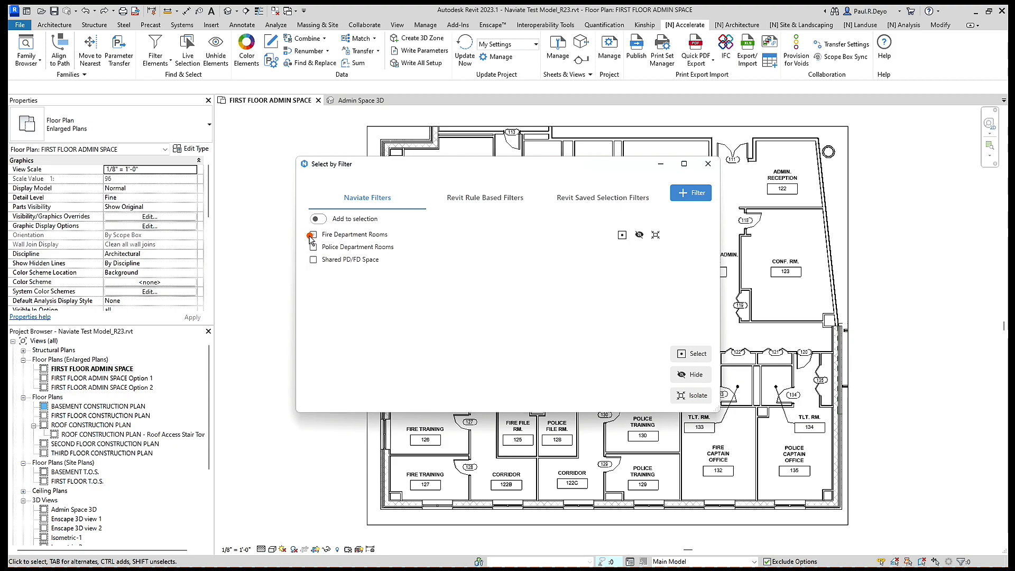
{"action": "left_click", "coordinate": [313, 234]}
{"action": "left_click", "coordinate": [696, 354]}
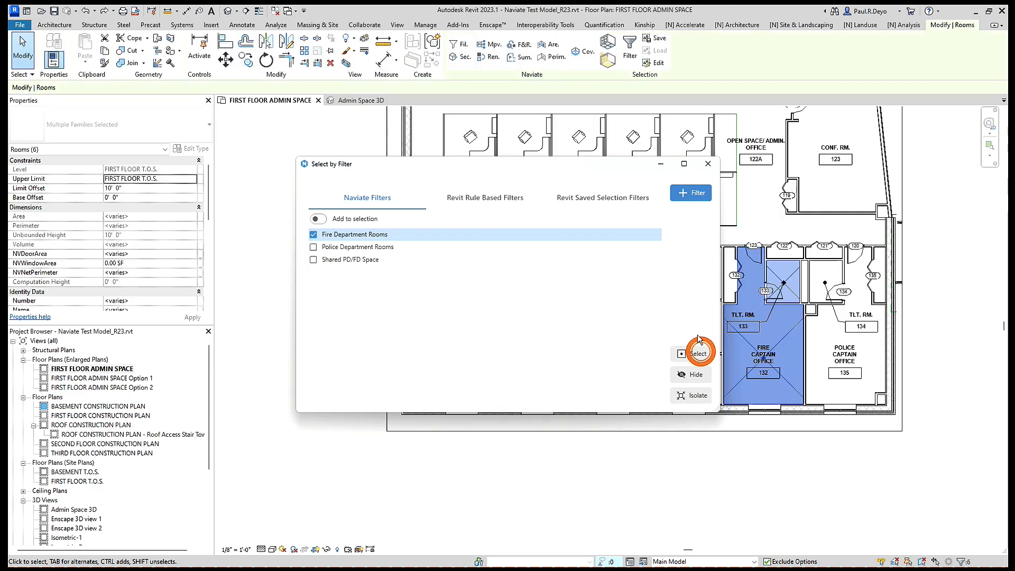
{"action": "left_click", "coordinate": [708, 163]}
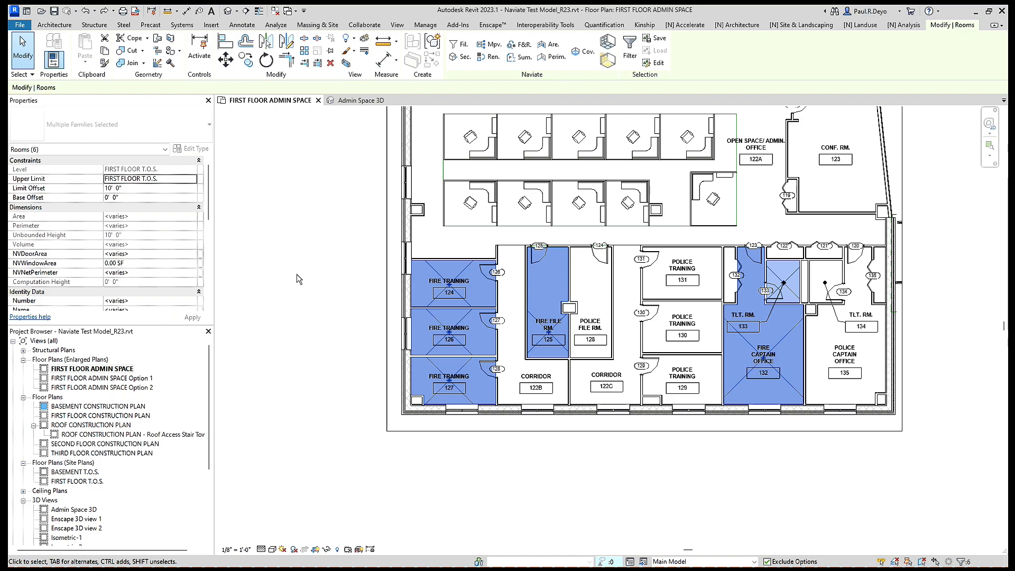
Start Create Coverings for the selected rooms and set floor type Finished Floor - Carpet Tile - Red, level offset 3/16" and walls/columns offset 0.
{"action": "left_click", "coordinate": [753, 27]}
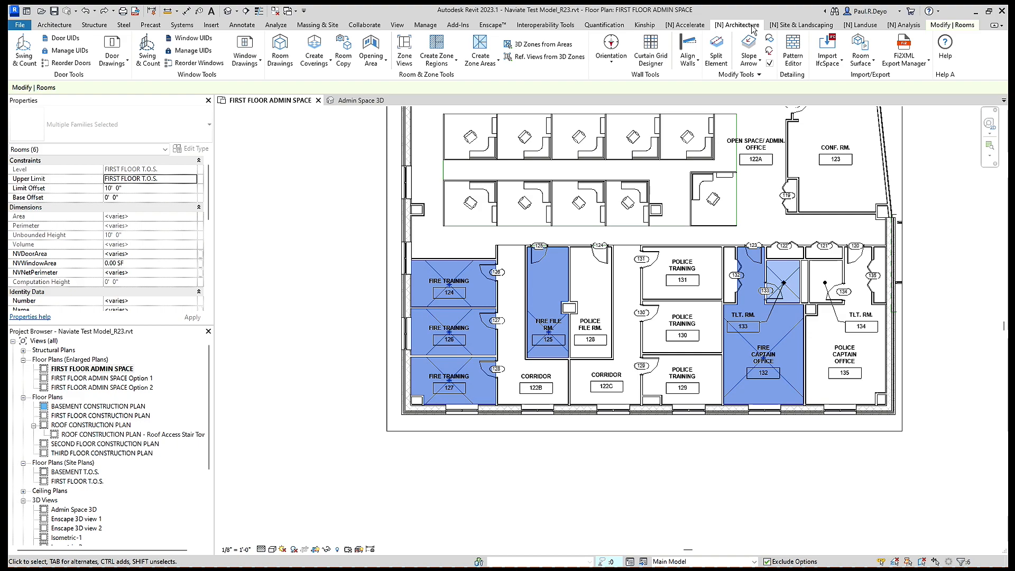
{"action": "left_click", "coordinate": [311, 43]}
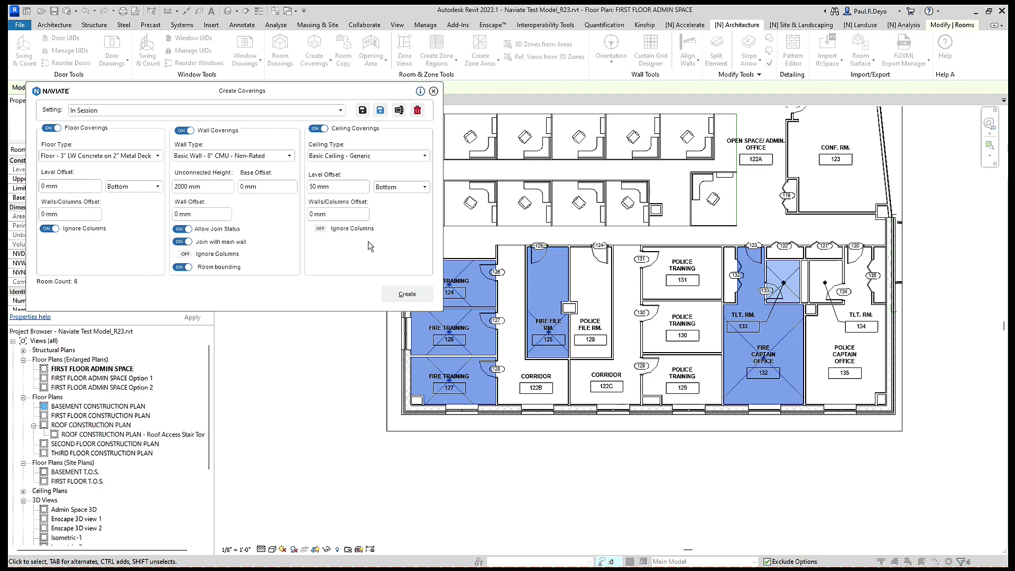
{"action": "left_click", "coordinate": [139, 158]}
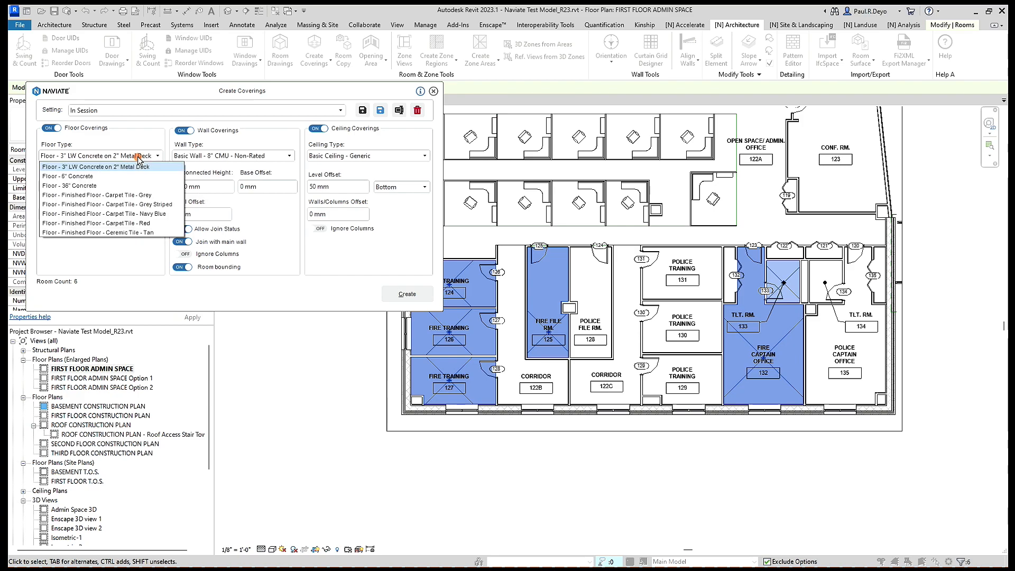
{"action": "left_click", "coordinate": [148, 224]}
{"action": "left_click", "coordinate": [69, 186]}
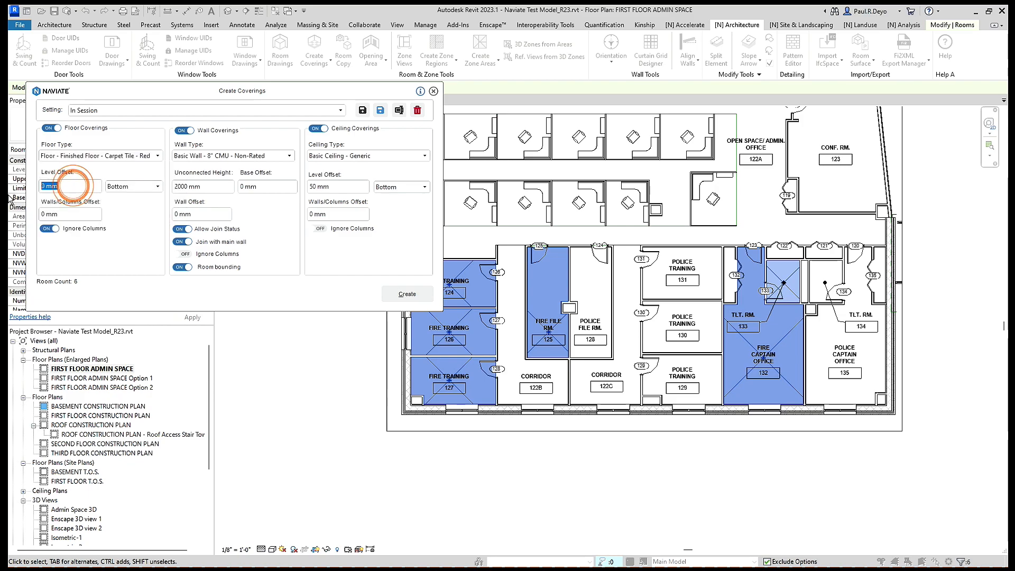
{"action": "type", "text": "3/106"}
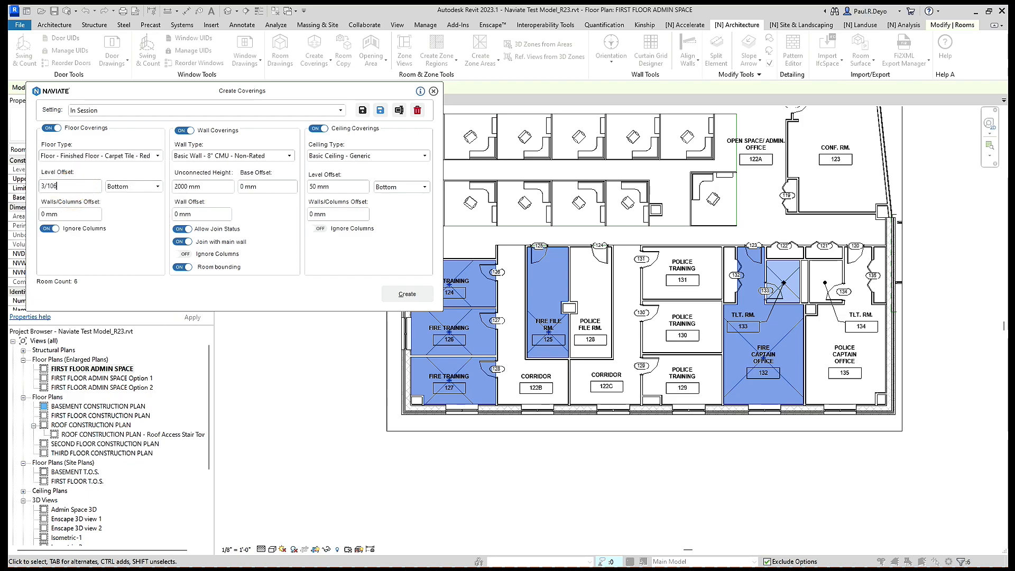
{"action": "key", "text": "BackSpace"}
{"action": "key", "text": "BackSpace"}
{"action": "left_click", "coordinate": [85, 214]}
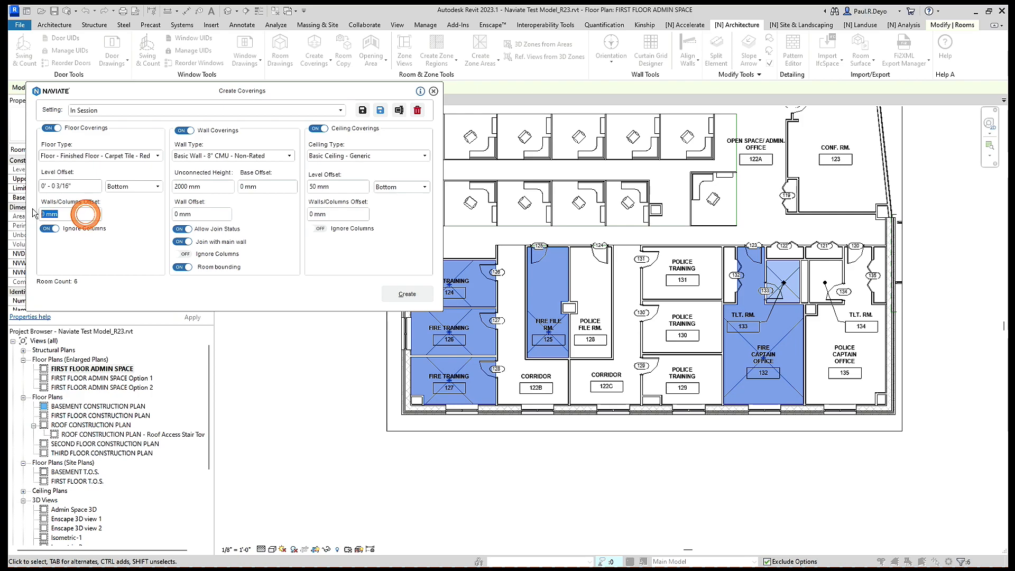
Set the wall covering to Wall Finish - Paint_Red with 8'-6" unconnected height, zero base and wall offsets, and room bounding off.
{"action": "left_click", "coordinate": [249, 155]}
{"action": "scroll", "coordinate": [249, 201], "scroll_direction": "down", "scroll_amount": 10}
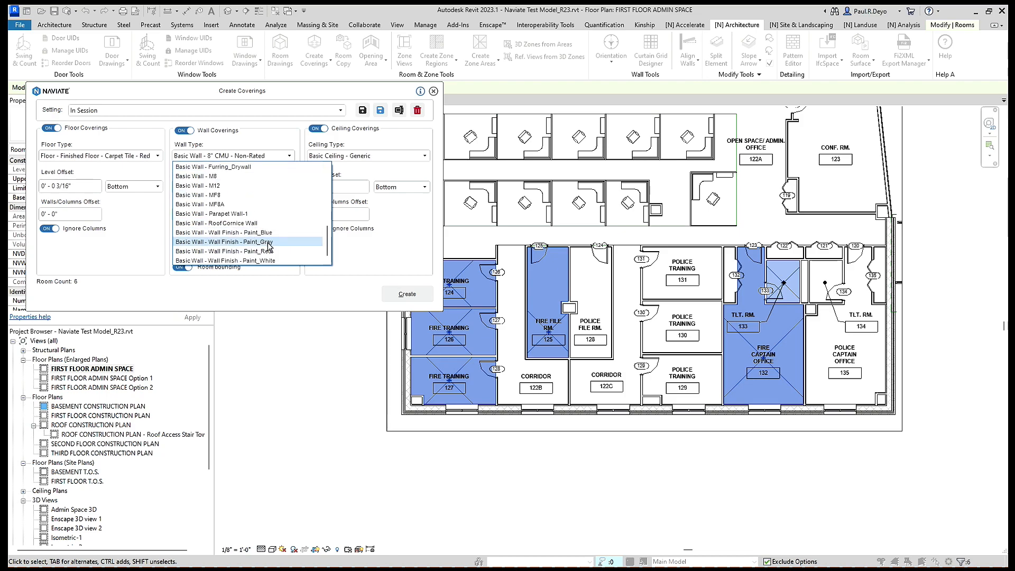
{"action": "left_click", "coordinate": [267, 252]}
{"action": "left_click", "coordinate": [215, 182]}
{"action": "type", "text": "8 6"}
{"action": "left_click", "coordinate": [267, 186]}
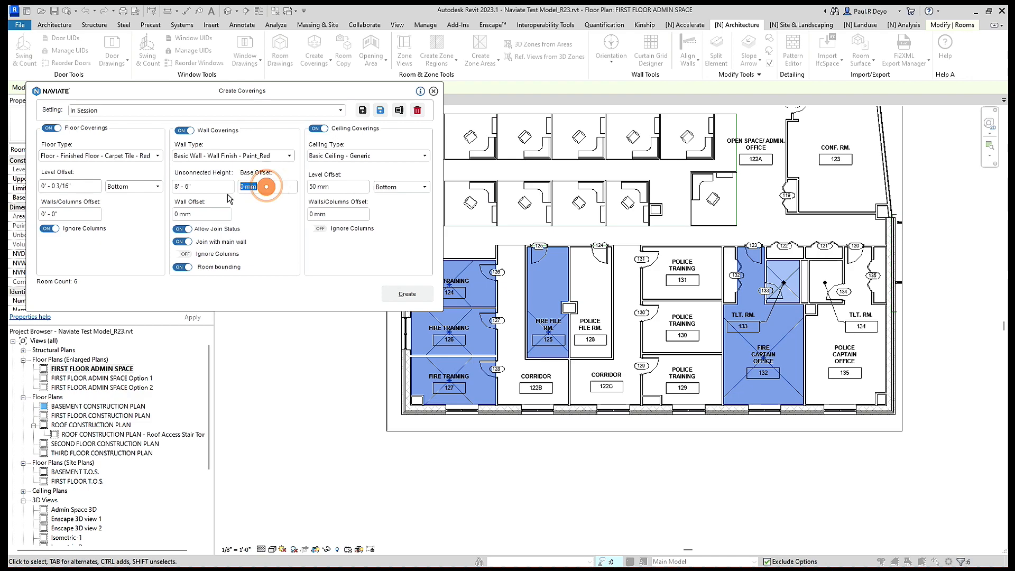
{"action": "left_click", "coordinate": [206, 214]}
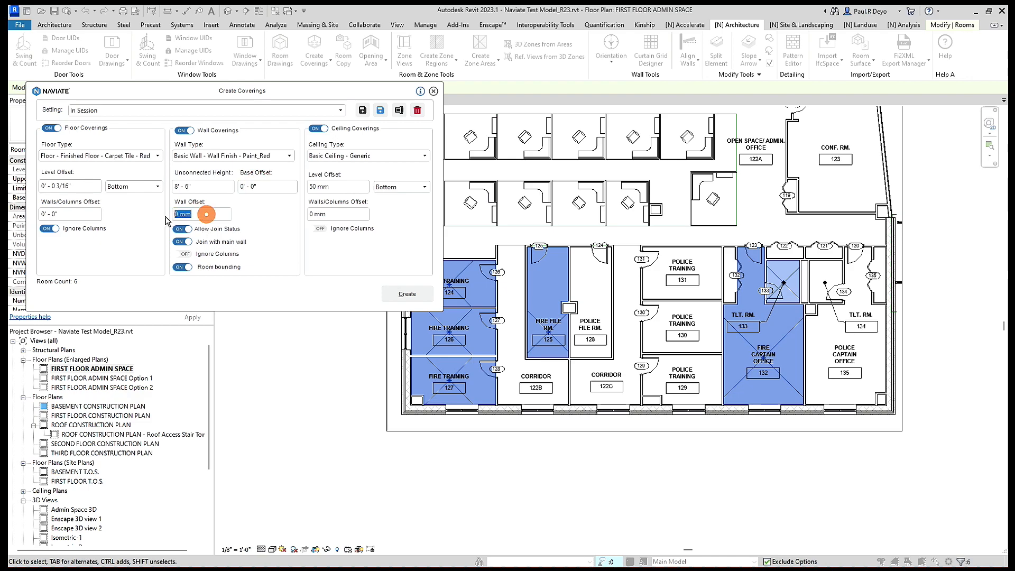
{"action": "type", "text": "0"}
{"action": "left_click", "coordinate": [188, 268]}
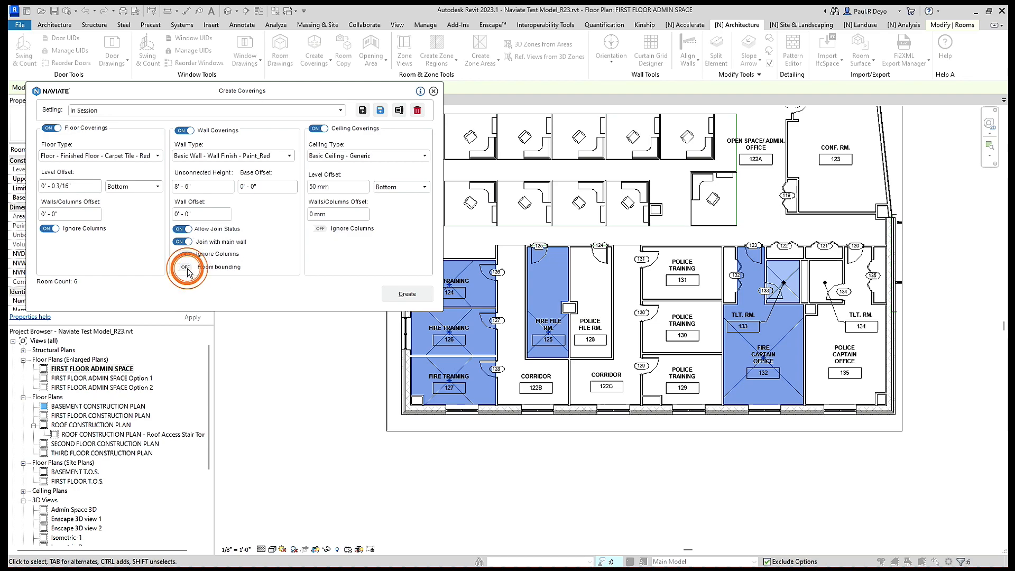
Set the ceiling covering to Compound Ceiling - 2' x 2' ACT System with 8'-0" level offset and walls/columns offset 0.
{"action": "left_click", "coordinate": [385, 157]}
{"action": "left_click", "coordinate": [370, 176]}
{"action": "left_click", "coordinate": [357, 188]}
{"action": "type", "text": "8 0"}
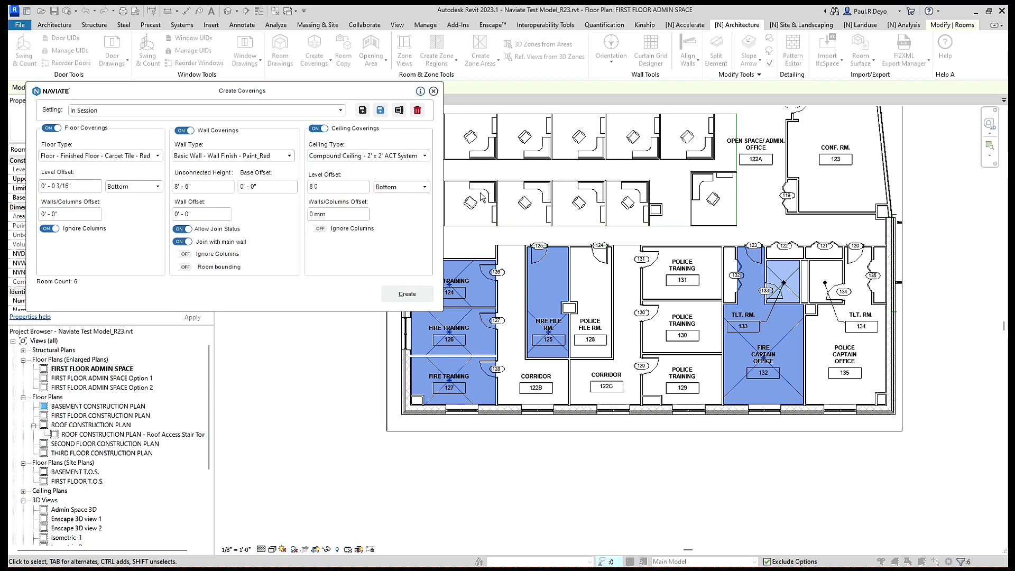
{"action": "left_click", "coordinate": [325, 212]}
{"action": "type", "text": "0"}
{"action": "left_click", "coordinate": [360, 264]}
Save the covering settings under the name Fire Dept Theme.
{"action": "left_click", "coordinate": [380, 111]}
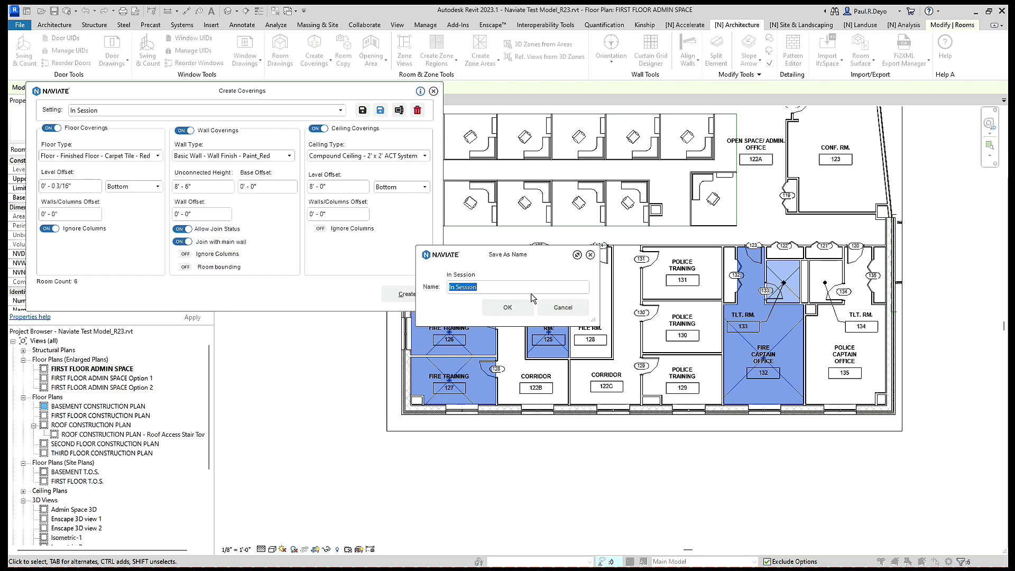
{"action": "type", "text": "Fire Dept Theme"}
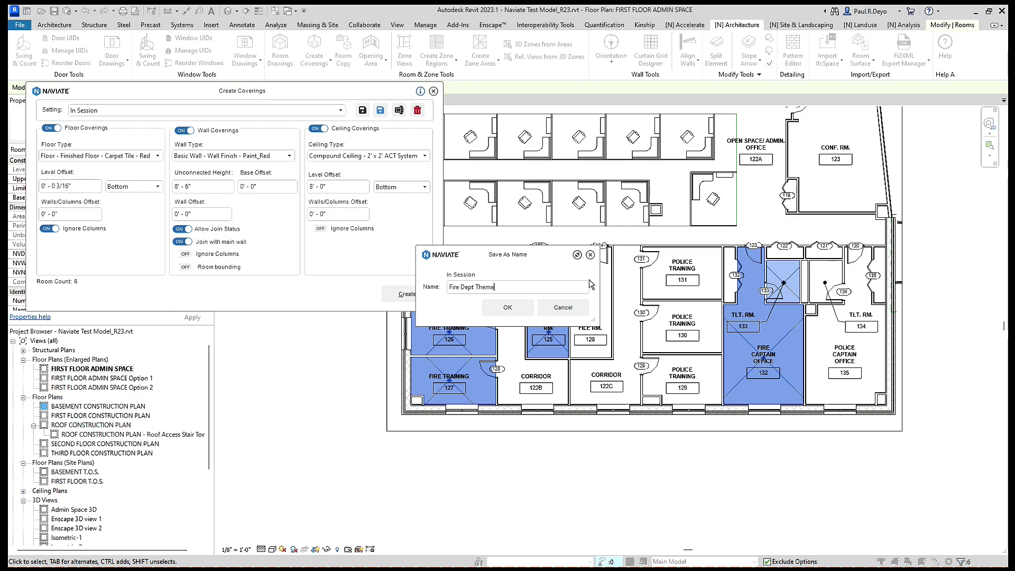
{"action": "left_click", "coordinate": [508, 307]}
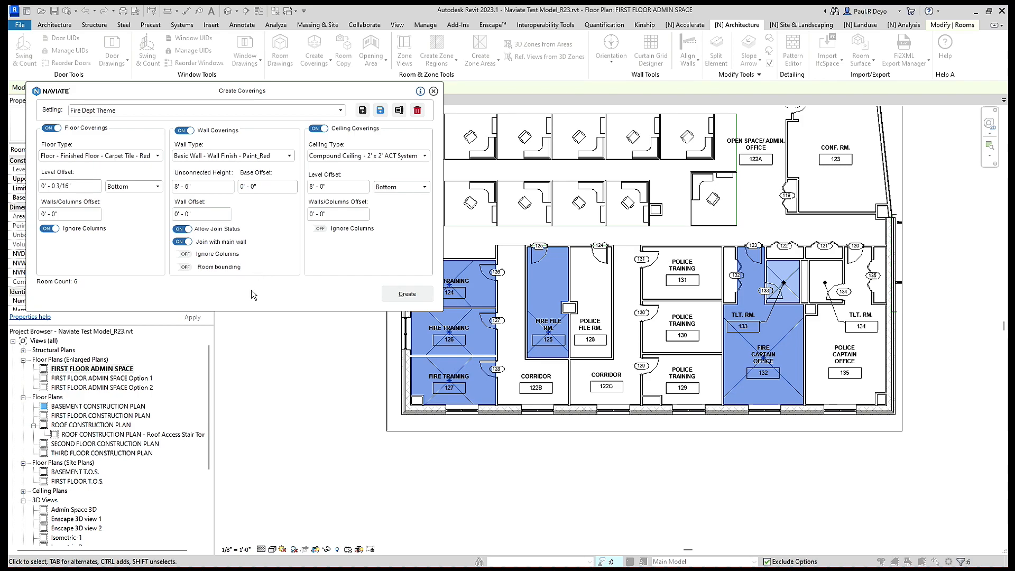
Create the floor, wall and ceiling coverings in the selected fire department rooms, and clear the room selection.
{"action": "left_click", "coordinate": [416, 294]}
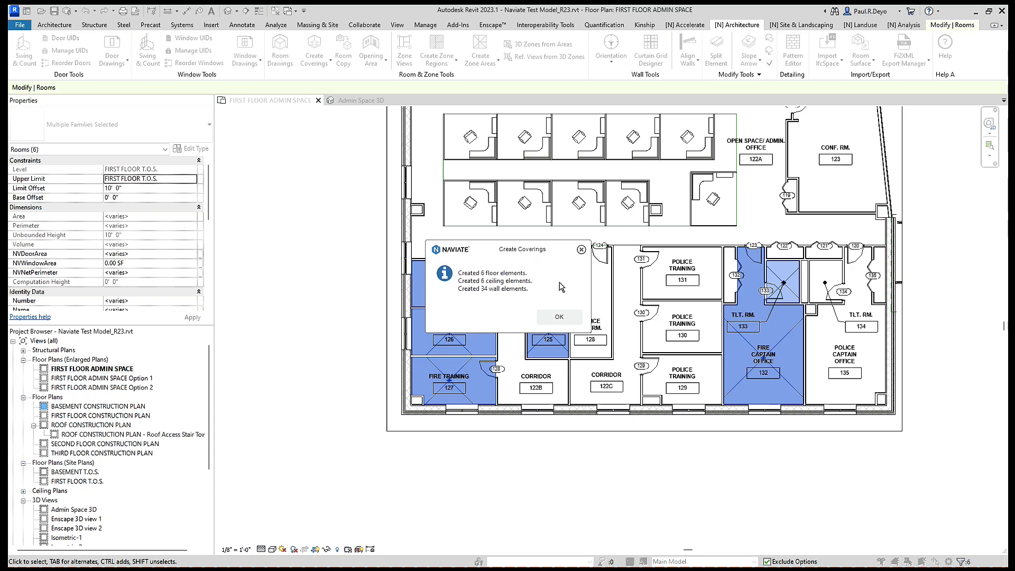
{"action": "left_click", "coordinate": [553, 320]}
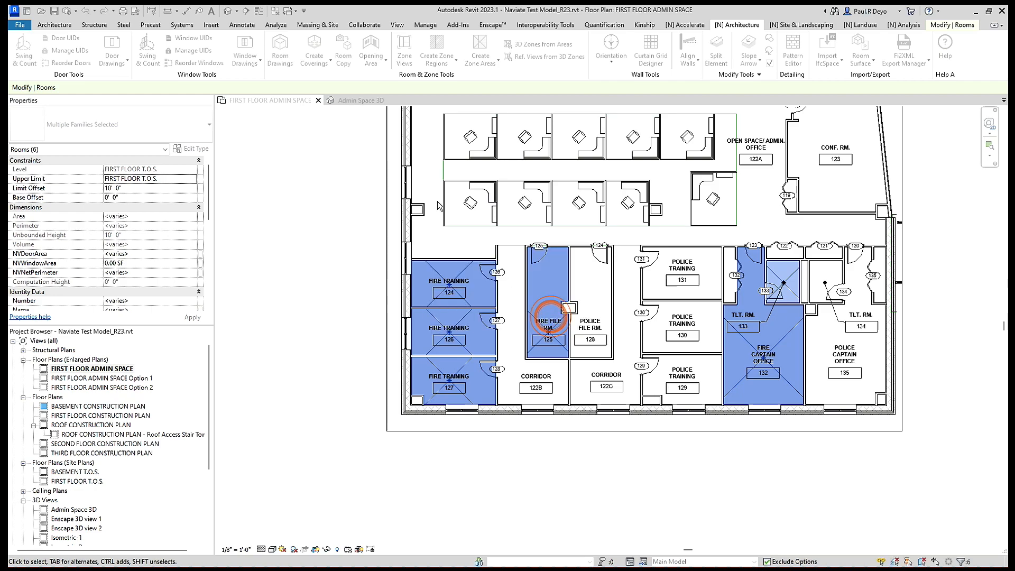
{"action": "left_click", "coordinate": [353, 202]}
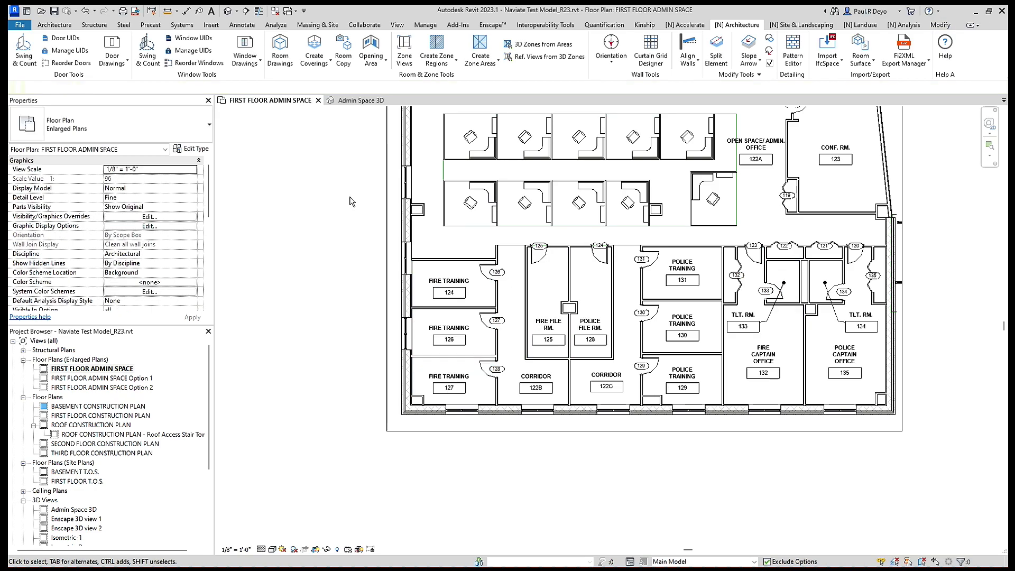
In the Admin Space 3D view, lower the top of the section box below the ceilings to expose the room interiors.
{"action": "left_click", "coordinate": [352, 100]}
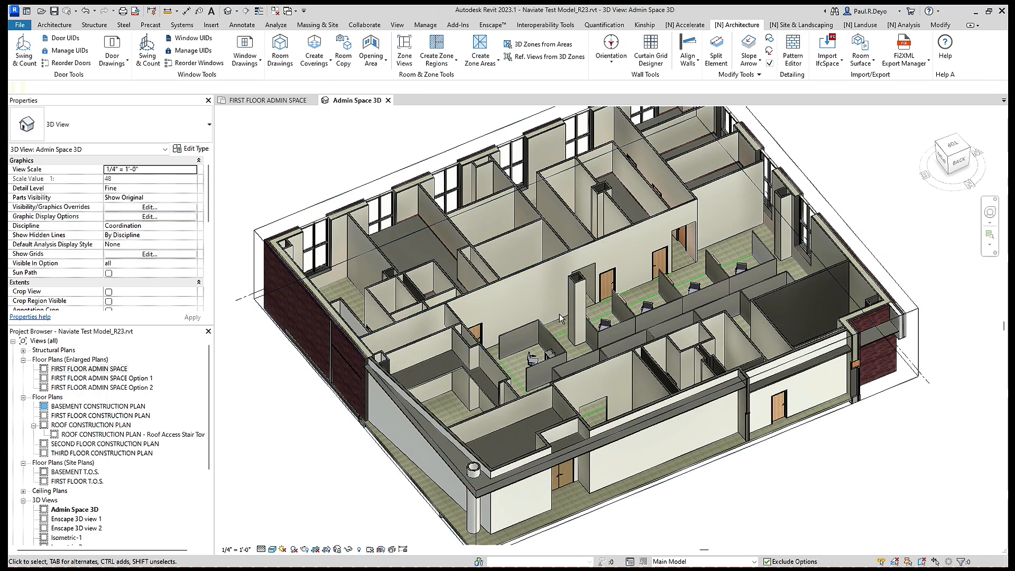
{"action": "middle_click_drag", "start_coordinate": [525, 334], "coordinate": [576, 378], "text": "shift"}
{"action": "scroll", "coordinate": [542, 349], "scroll_direction": "up", "scroll_amount": 4}
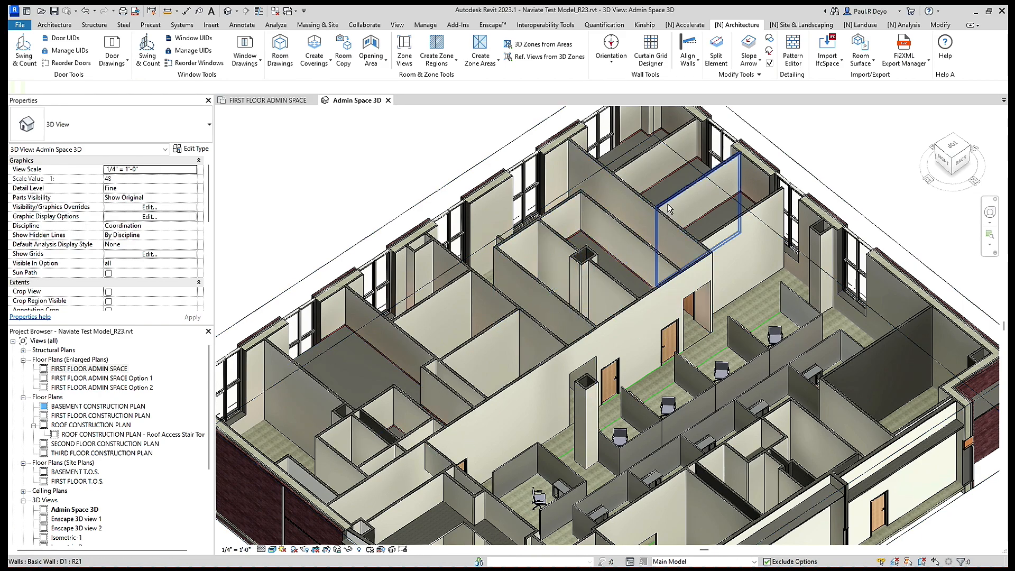
{"action": "middle_click_drag", "start_coordinate": [668, 207], "coordinate": [654, 242]}
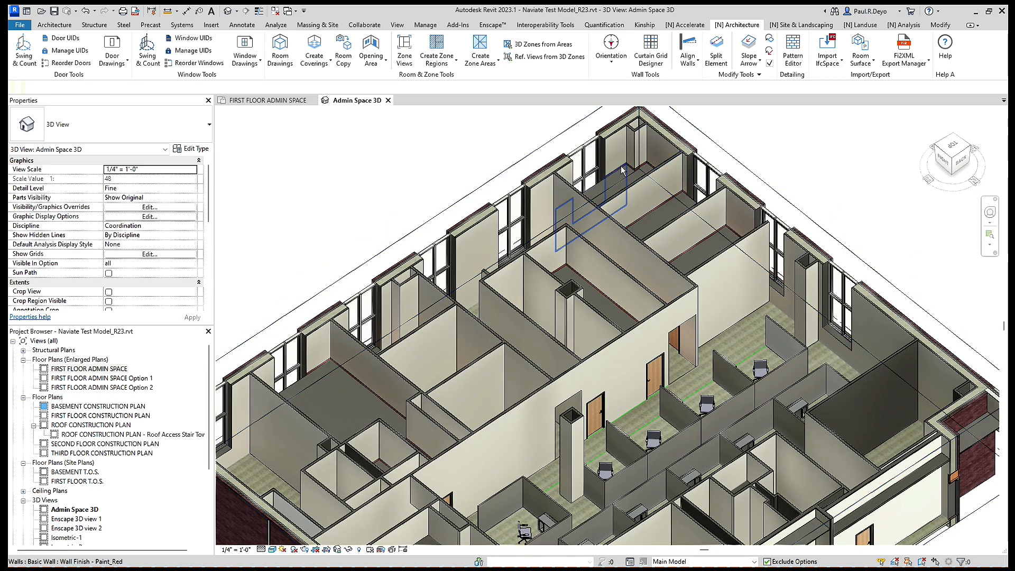
{"action": "middle_click_drag", "start_coordinate": [548, 327], "coordinate": [568, 283]}
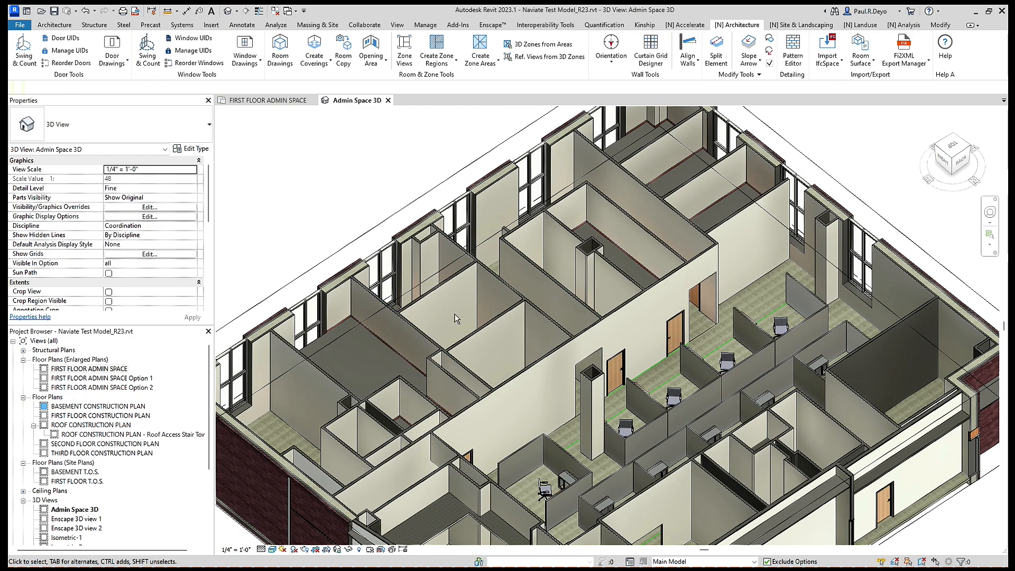
{"action": "scroll", "coordinate": [456, 318], "scroll_direction": "down", "scroll_amount": 4}
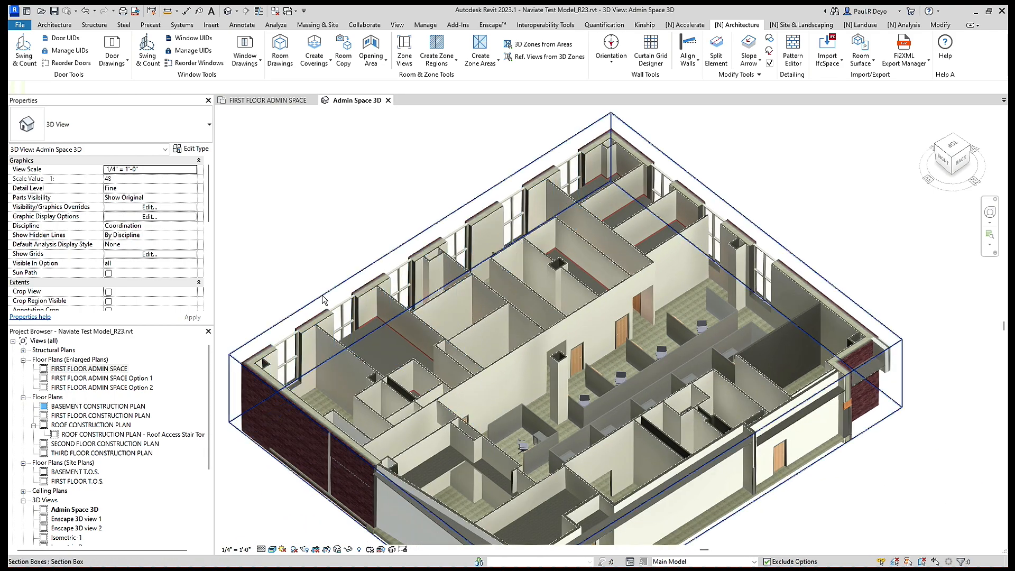
{"action": "left_click", "coordinate": [322, 294]}
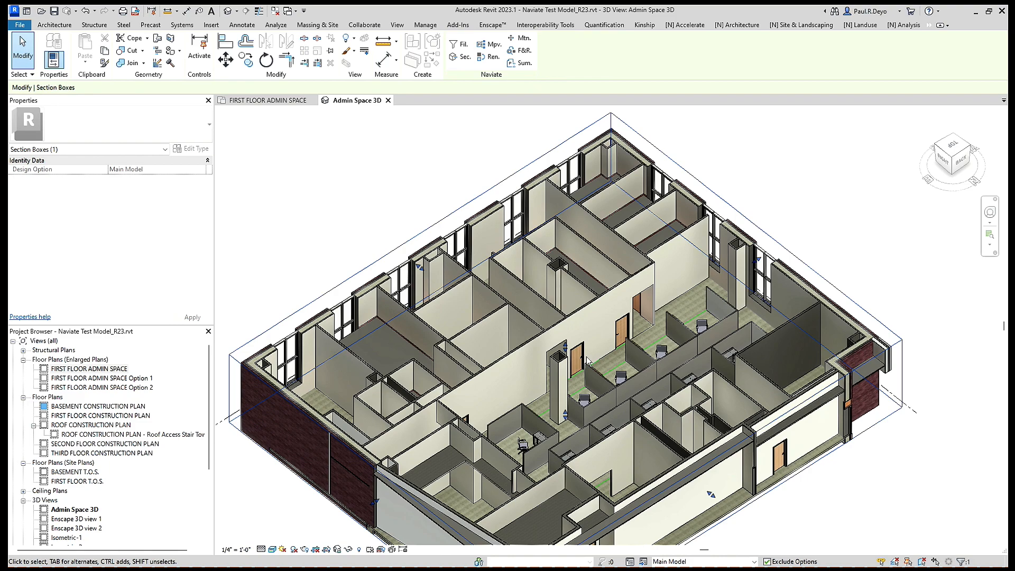
{"action": "left_click_drag", "start_coordinate": [564, 369], "coordinate": [565, 383]}
Examine the red carpet and wall finishes in the fire department rooms from several 3D angles, and deselect the section box.
{"action": "middle_click_drag", "start_coordinate": [565, 382], "coordinate": [639, 383], "text": "shift"}
{"action": "scroll", "coordinate": [458, 250], "scroll_direction": "up", "scroll_amount": 2}
{"action": "middle_click_drag", "start_coordinate": [457, 294], "coordinate": [466, 306], "text": "shift"}
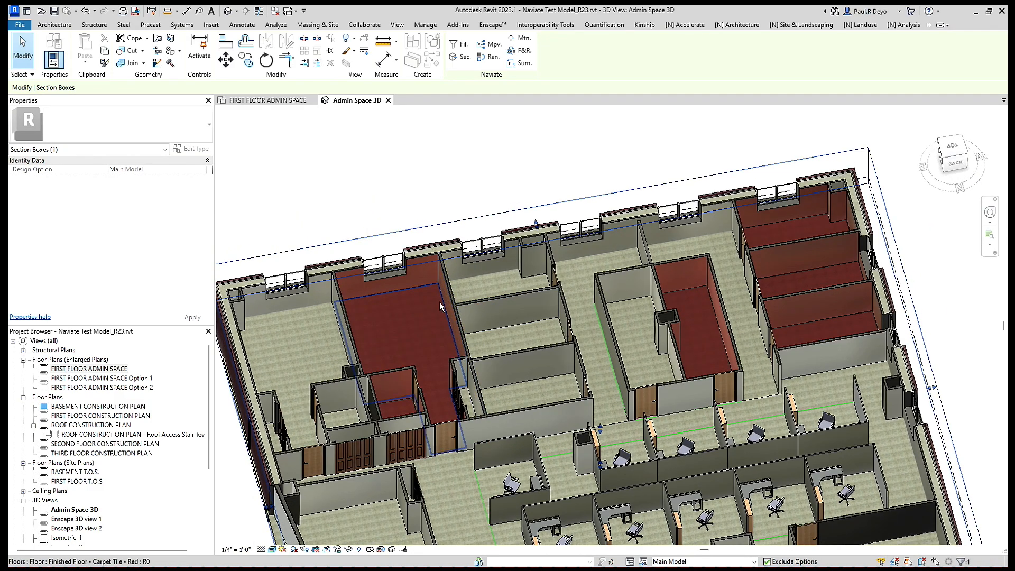
{"action": "middle_click_drag", "start_coordinate": [538, 347], "coordinate": [555, 386], "text": "shift"}
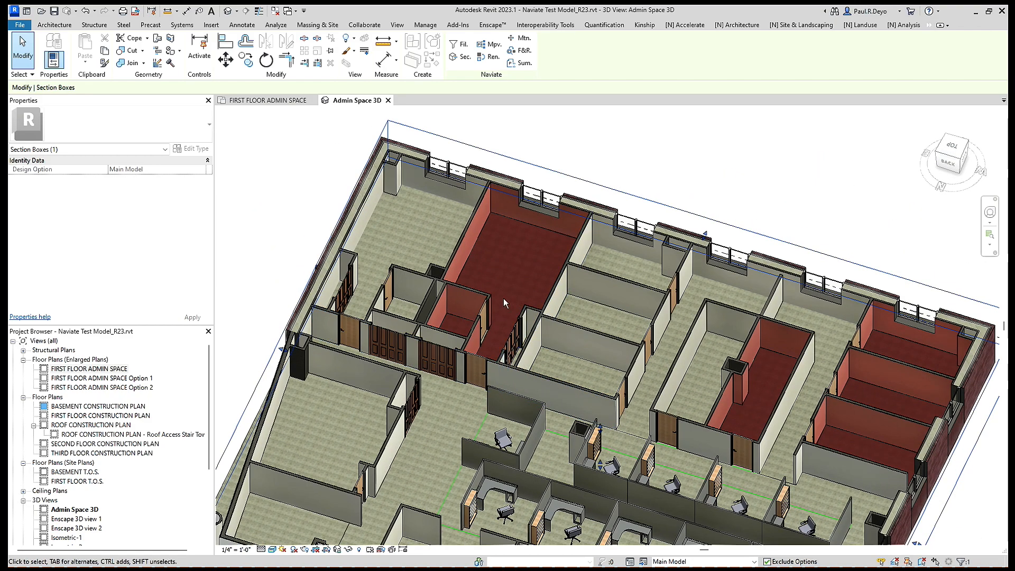
{"action": "middle_click_drag", "start_coordinate": [535, 350], "coordinate": [710, 391], "text": "shift"}
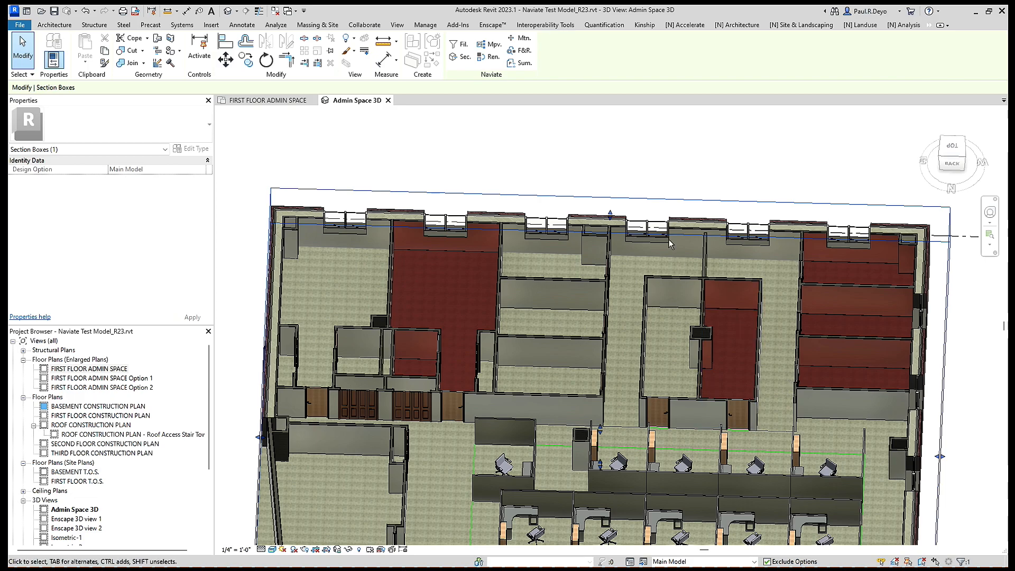
{"action": "left_click", "coordinate": [658, 142]}
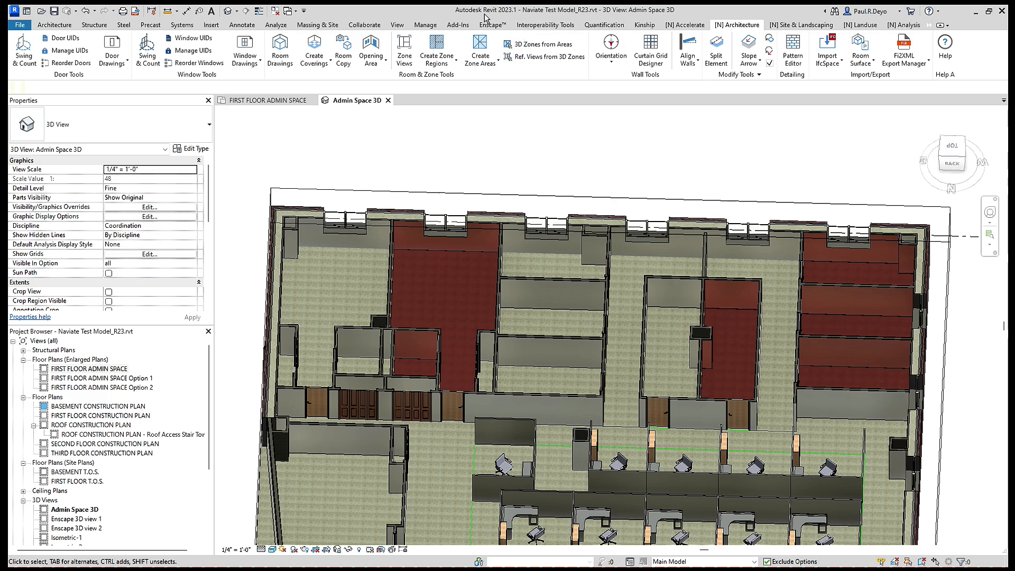
{"action": "left_click", "coordinate": [315, 63]}
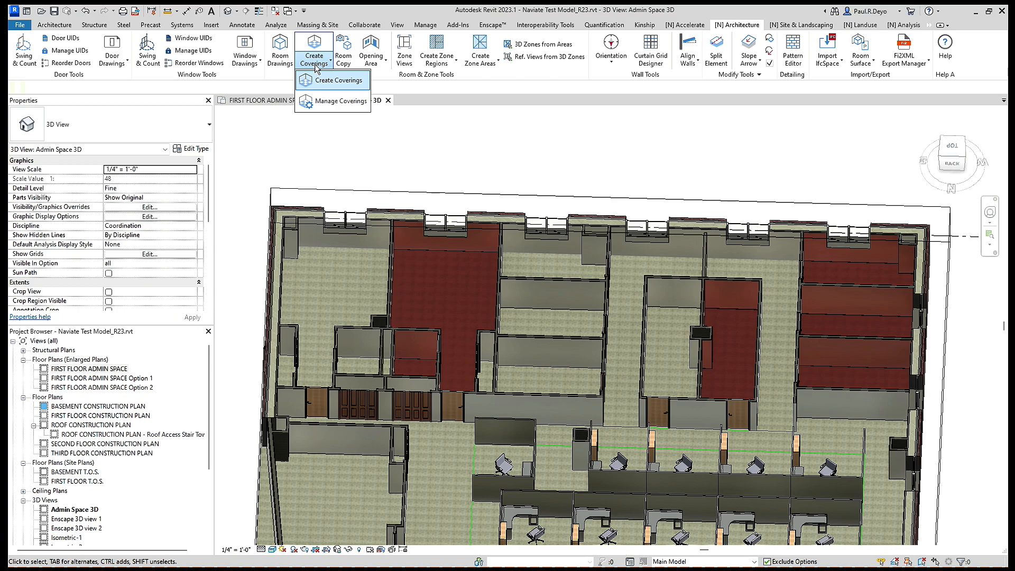
{"action": "left_click", "coordinate": [603, 155]}
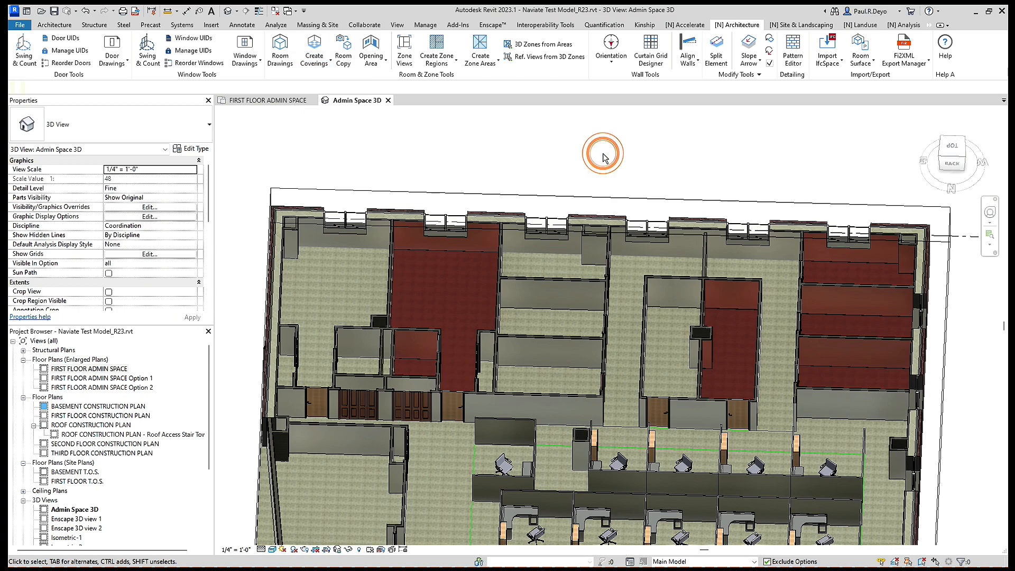